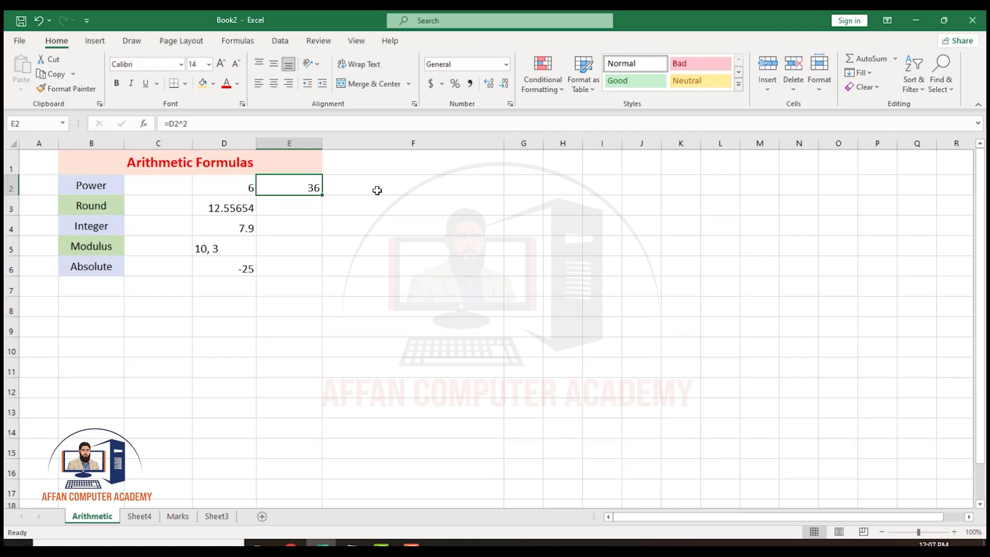
Enter the text 6*6 in cell F2 beside the power result, and clear it again.
click(380, 190)
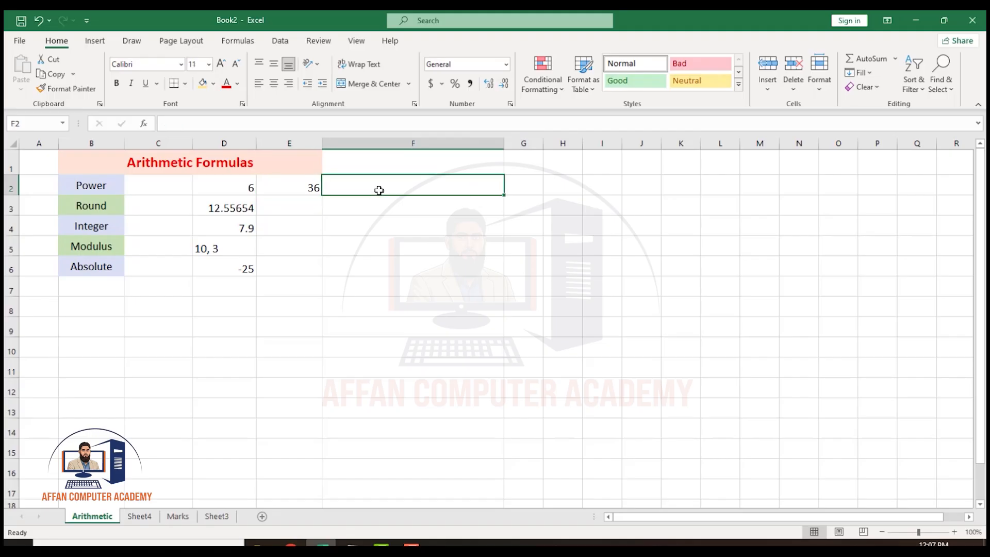
text(6*6)
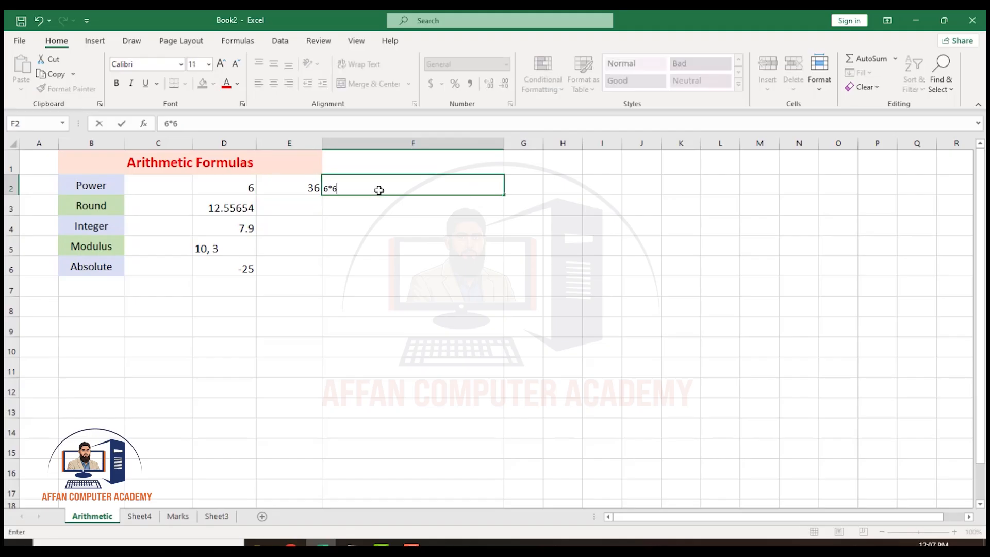
key(Return)
click(312, 188)
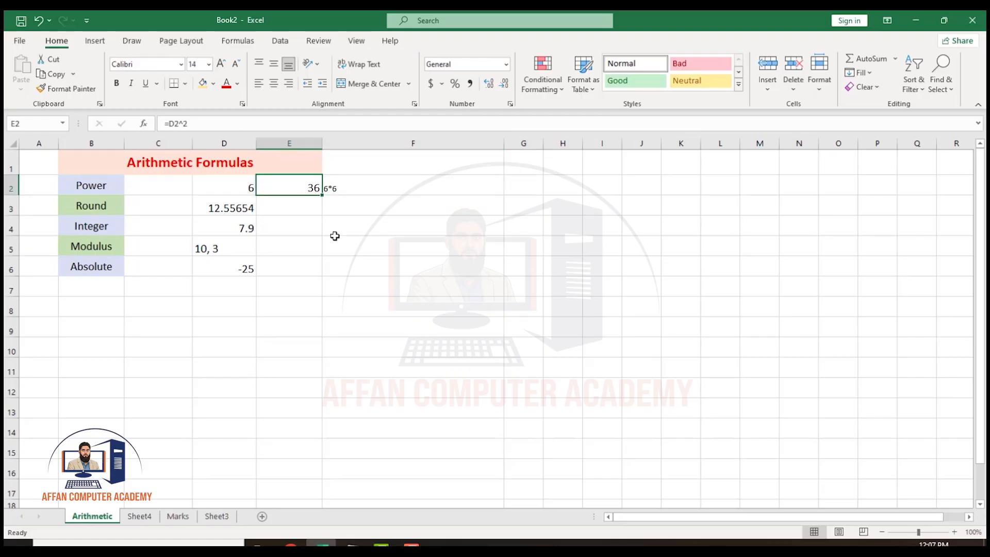
click(347, 190)
double_click(348, 191)
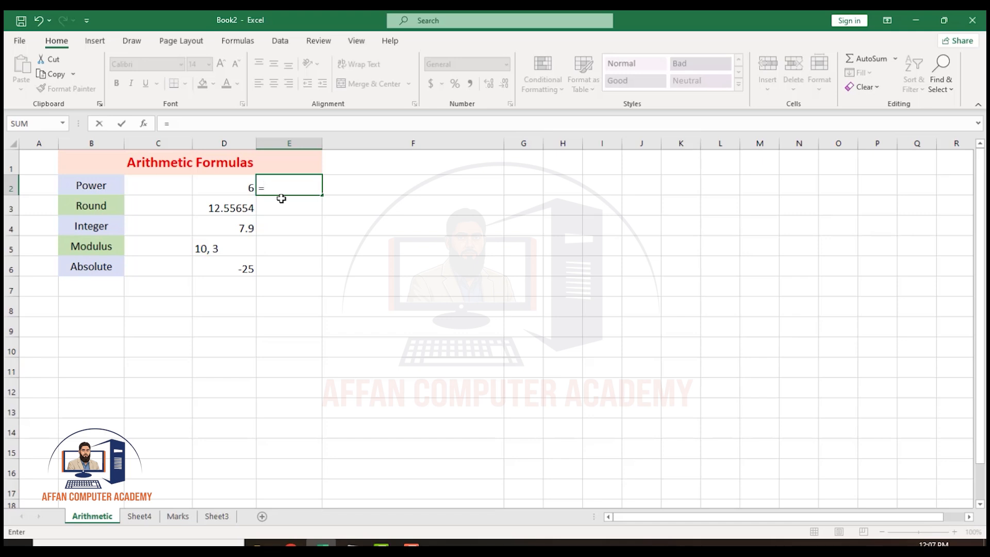
Replace the power formula in cell E2 with =6^3.
text(6)
text(^3)
key(Tab)
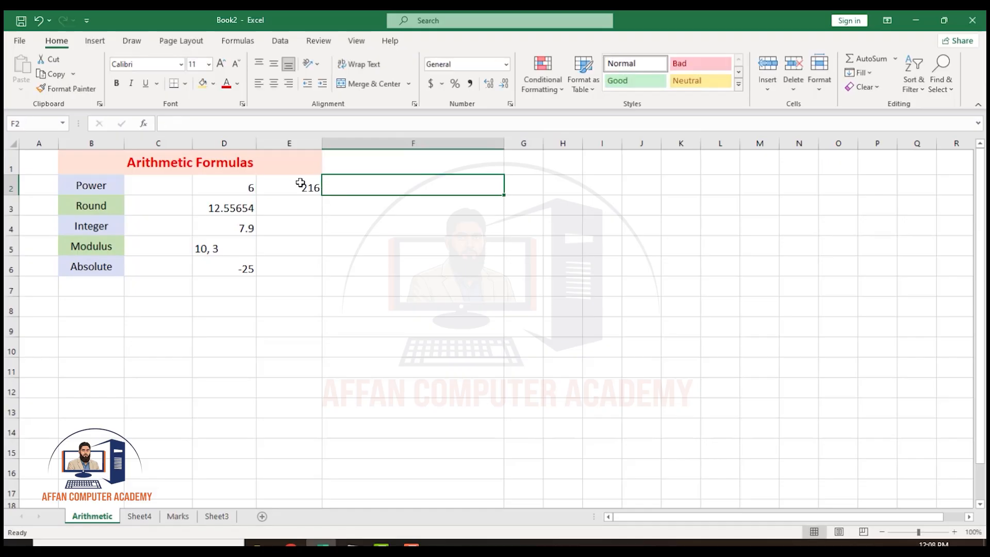
Enter the formula =6*6*6 in cell F2 to check the cube result in E2.
click(303, 186)
click(364, 188)
text(=)
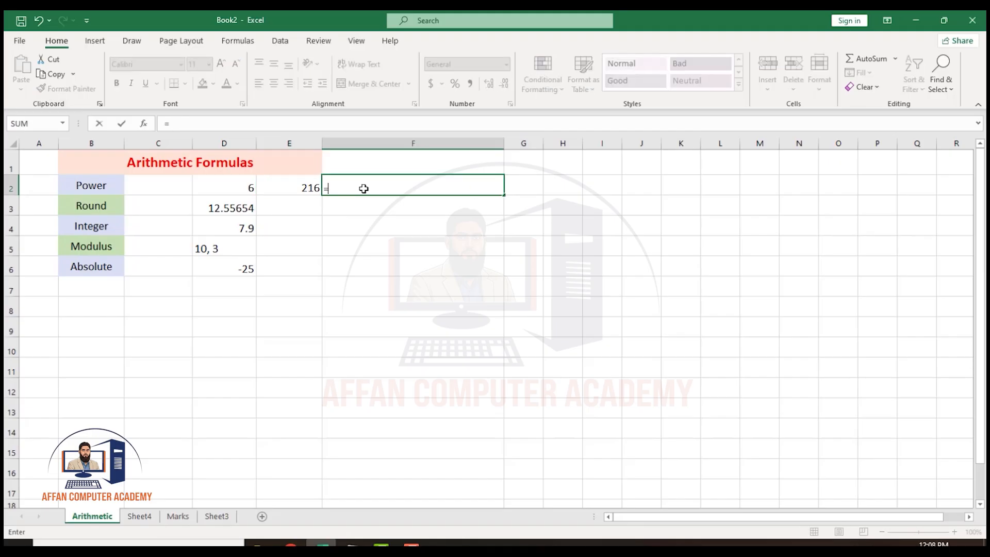
text(6*6*6)
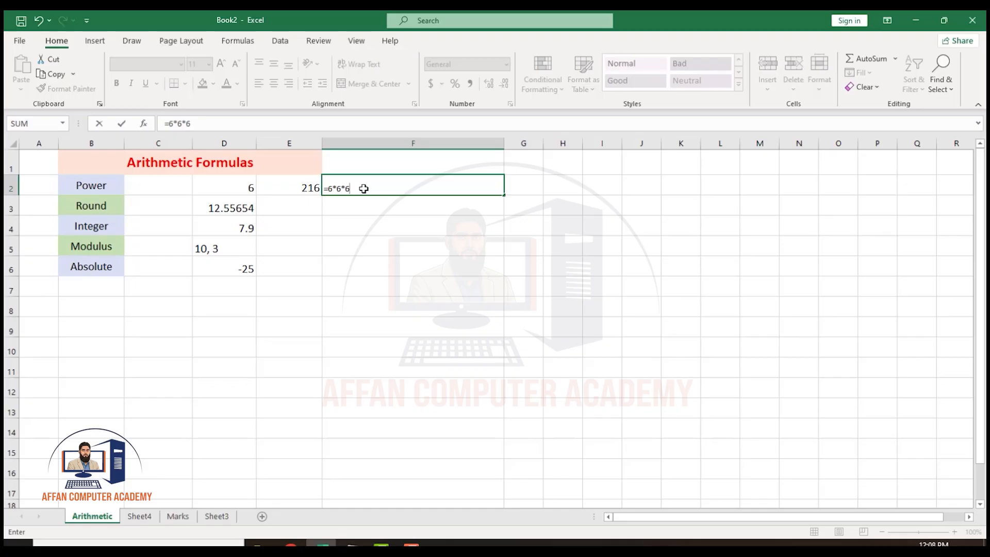
key(Return)
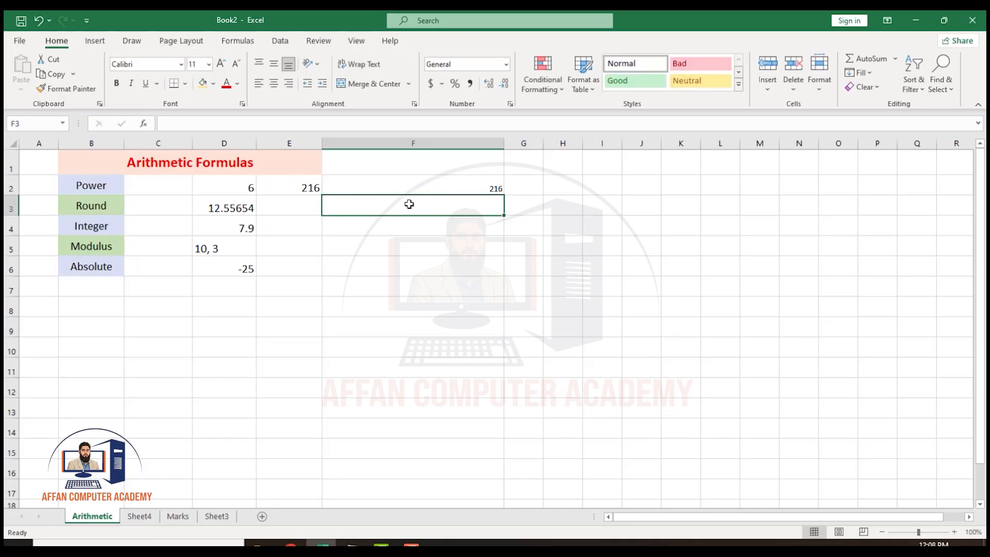
Enter =ROUND(D3,2) in cell E3 to round the number in D3 to two decimal places.
click(289, 209)
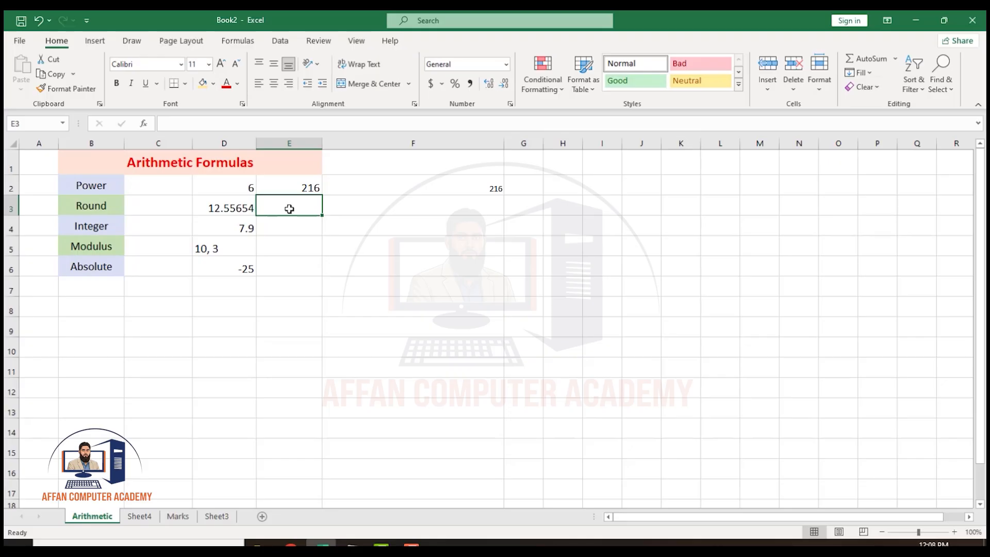
text(=ro)
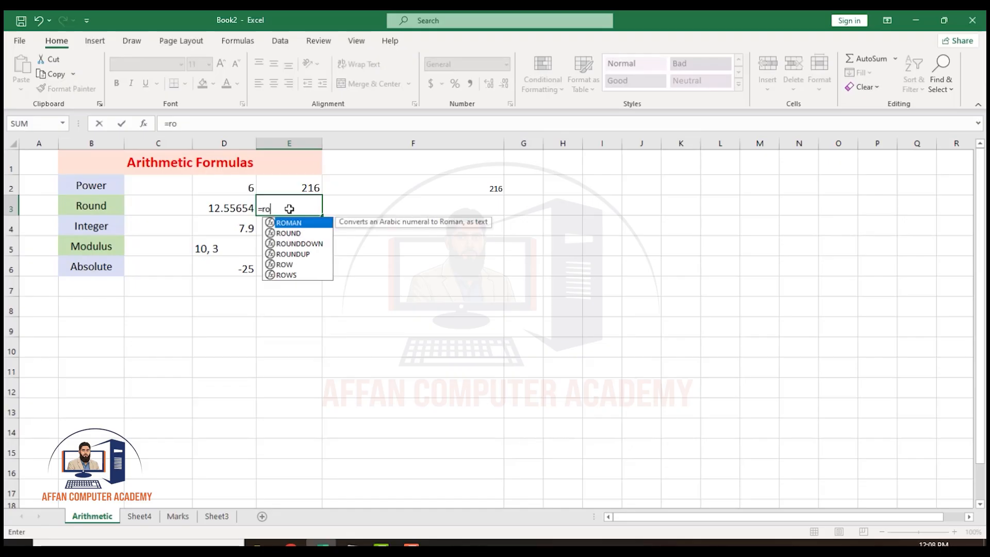
text(u)
key(Tab)
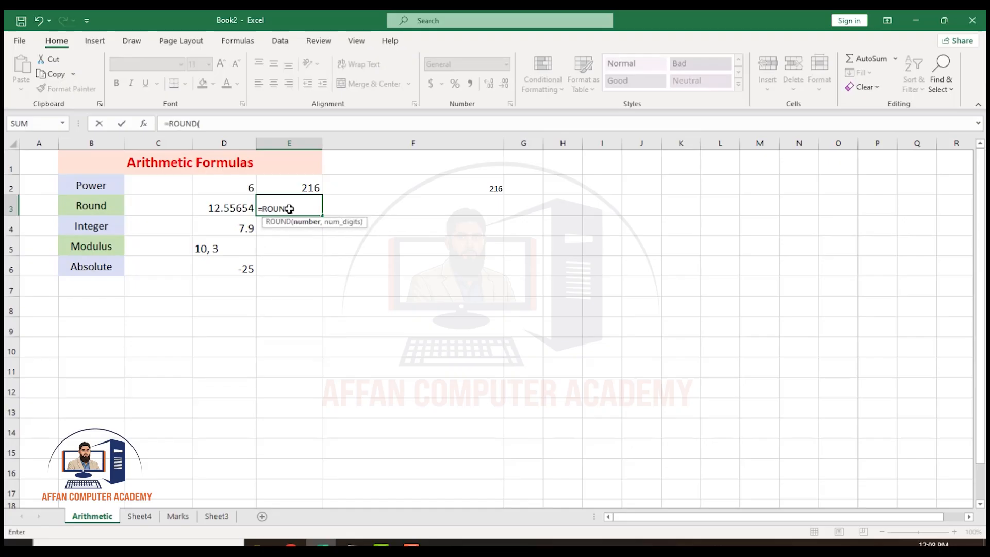
click(231, 206)
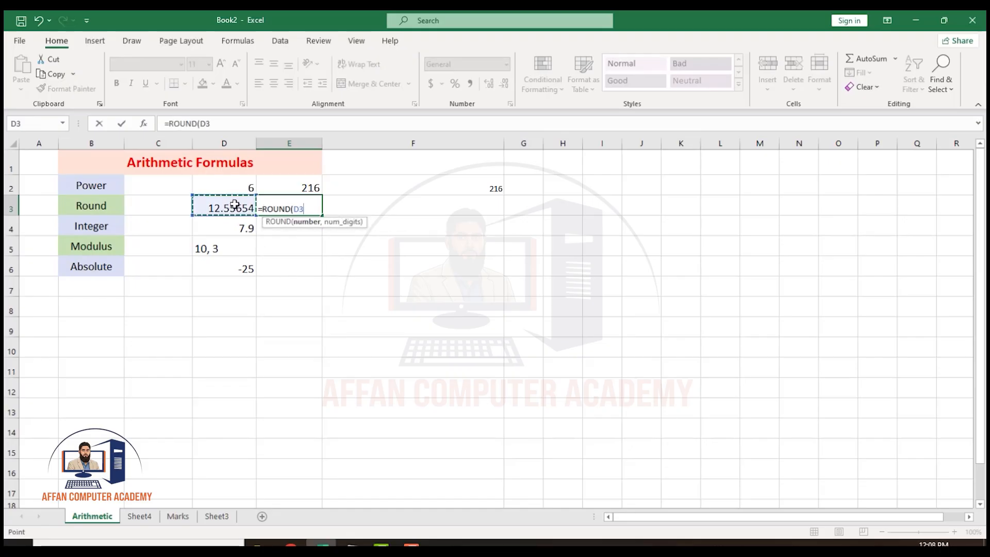
text(,)
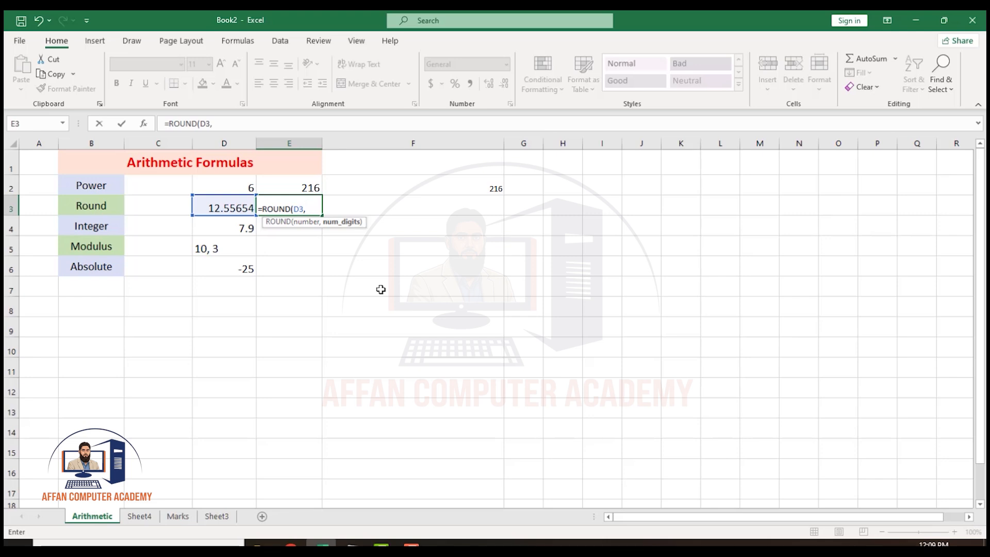
text(2))
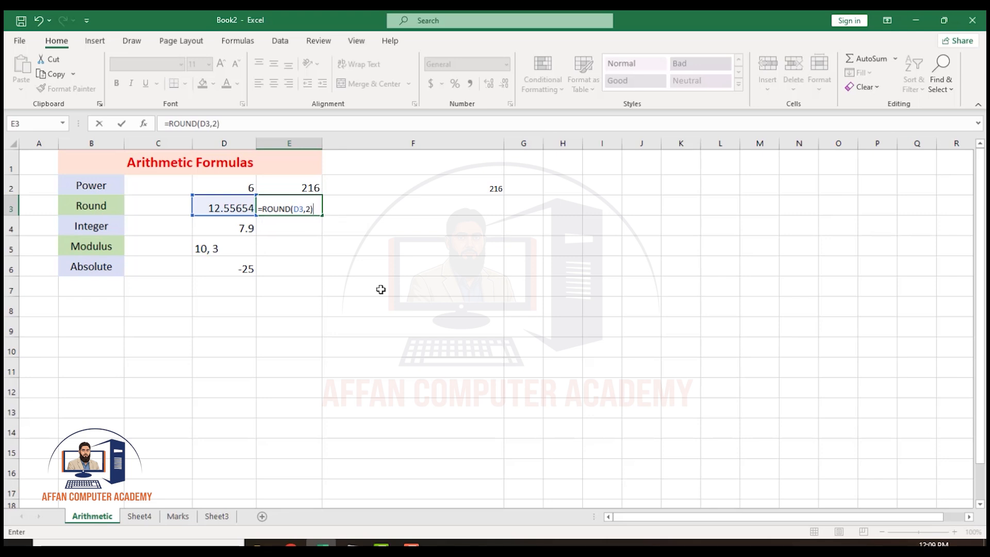
key(Return)
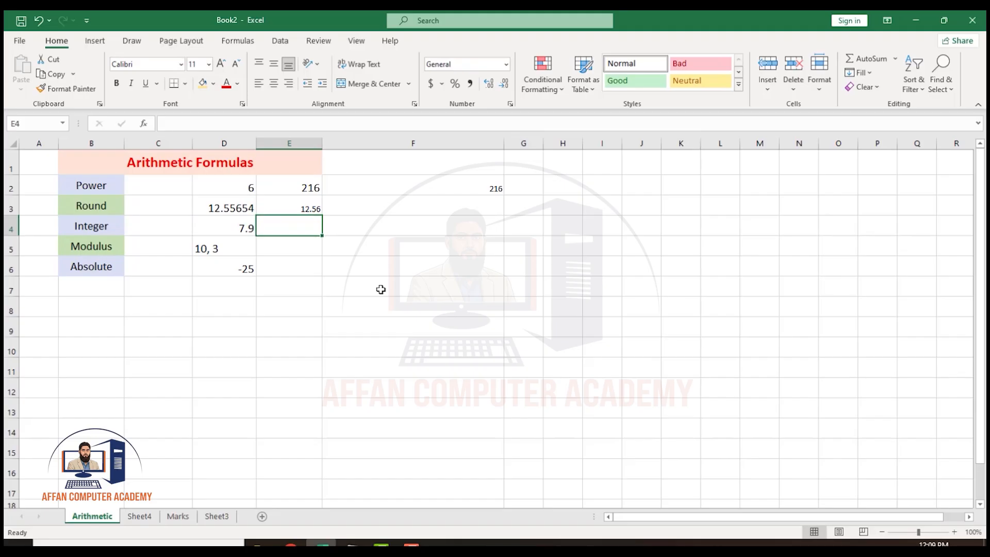
Change the number of digits in the E3 ROUND formula to 1.
click(314, 212)
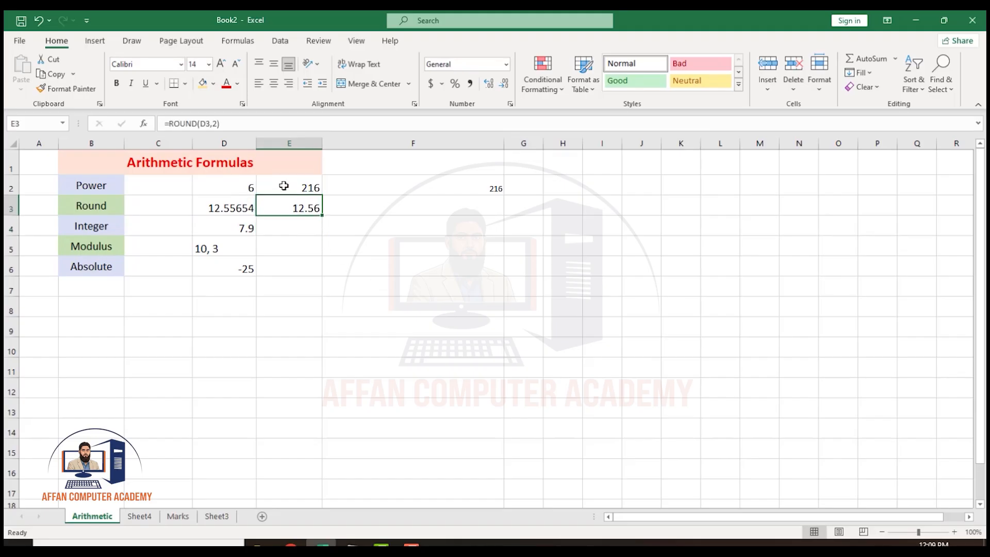
key(F2)
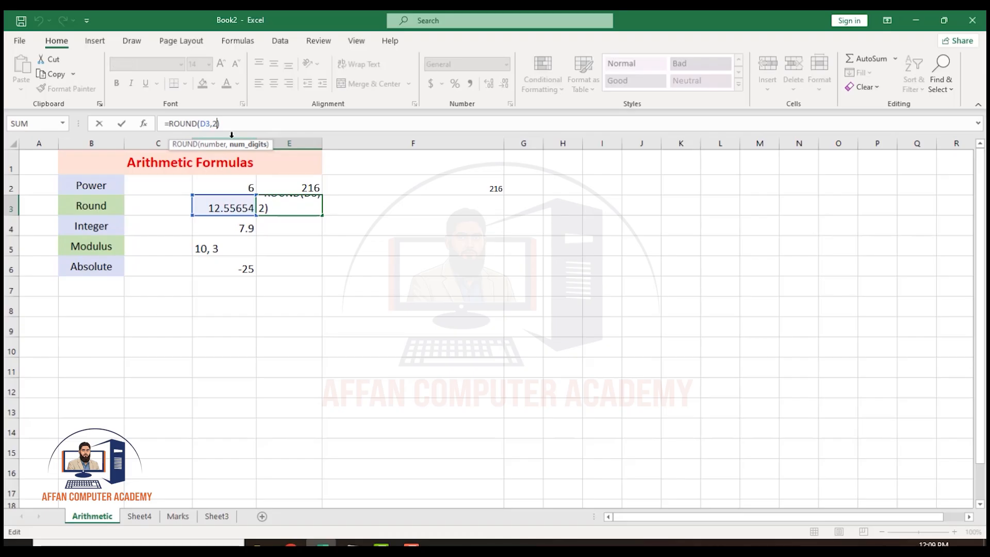
key(Delete)
text(1)
key(Return)
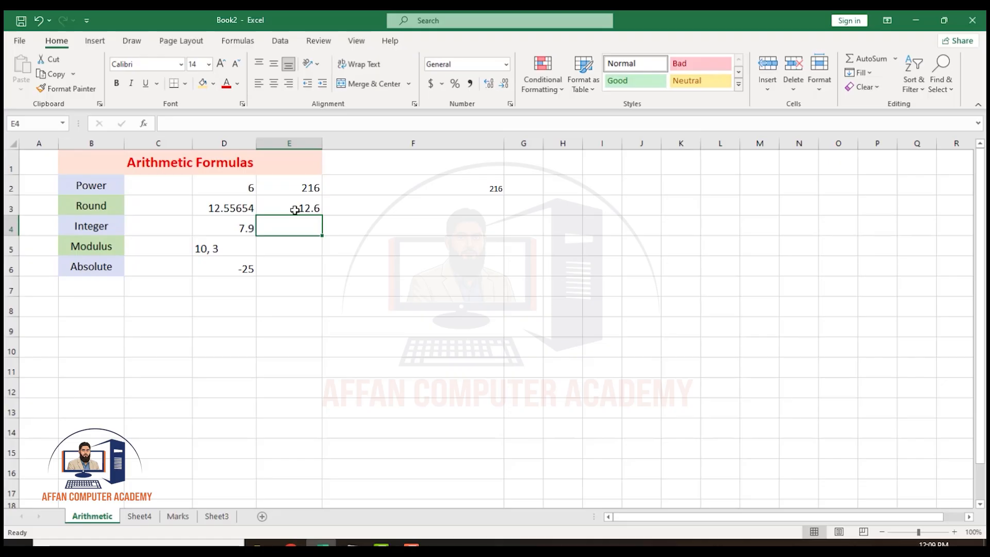
Set the number of digits in the E3 ROUND formula to 0, giving =ROUND(D3,0).
click(294, 209)
click(217, 124)
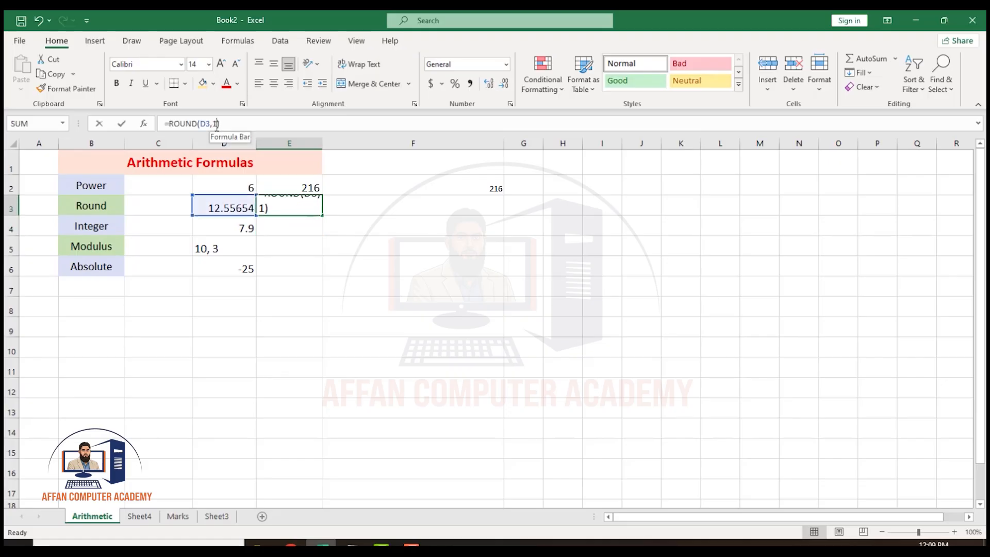
key(BackSpace)
text(0)
key(Return)
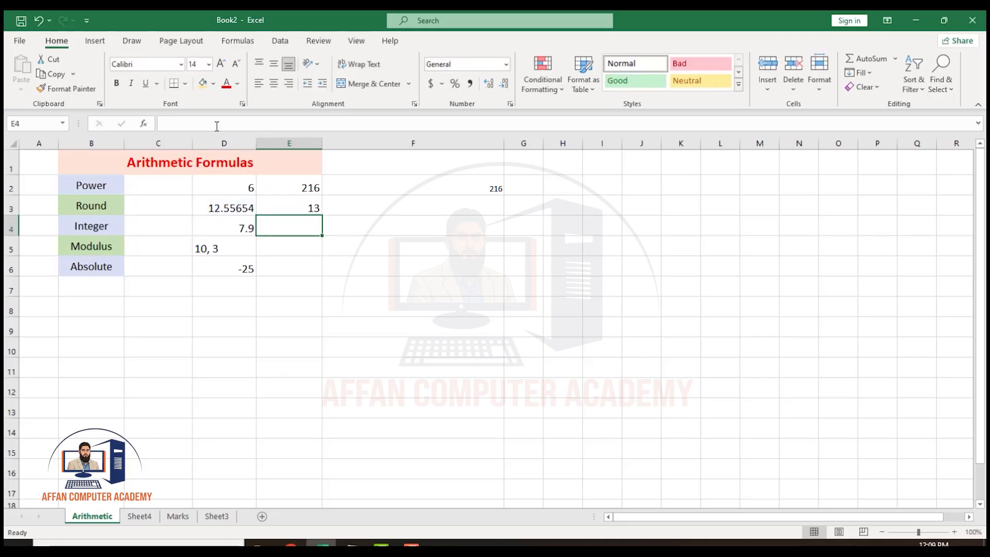
click(315, 207)
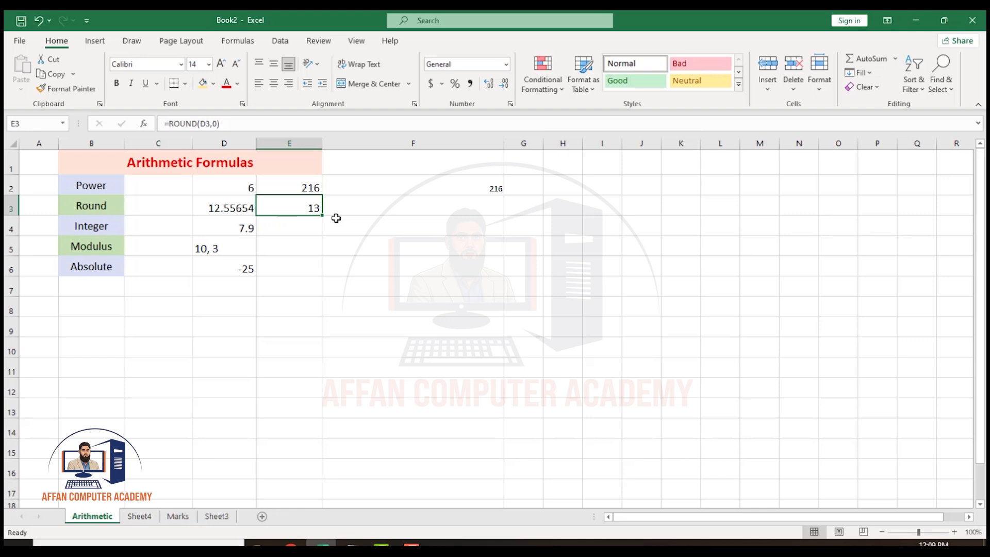
Enter =INT(D4) in cell E4 and compare it with the ROUND formula in E3.
click(307, 233)
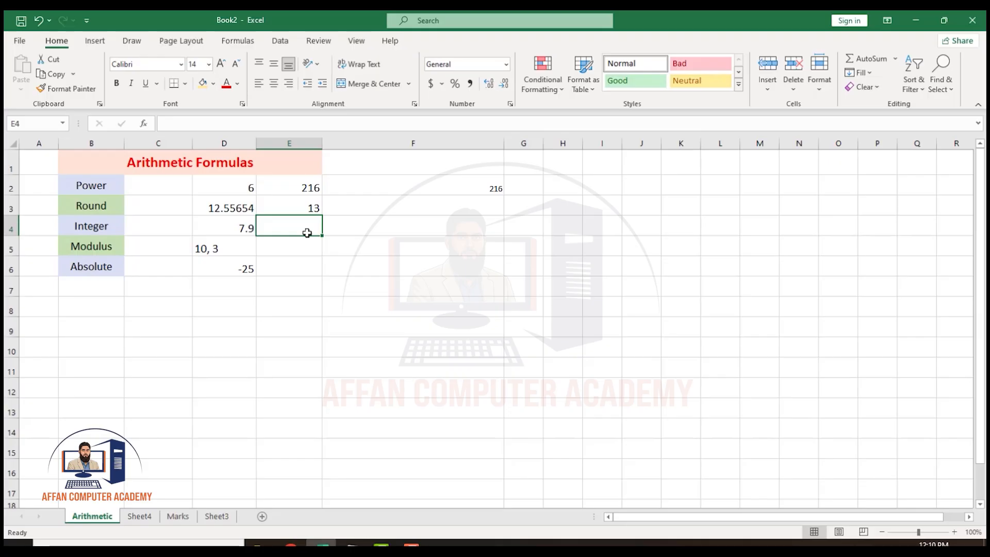
text(=int)
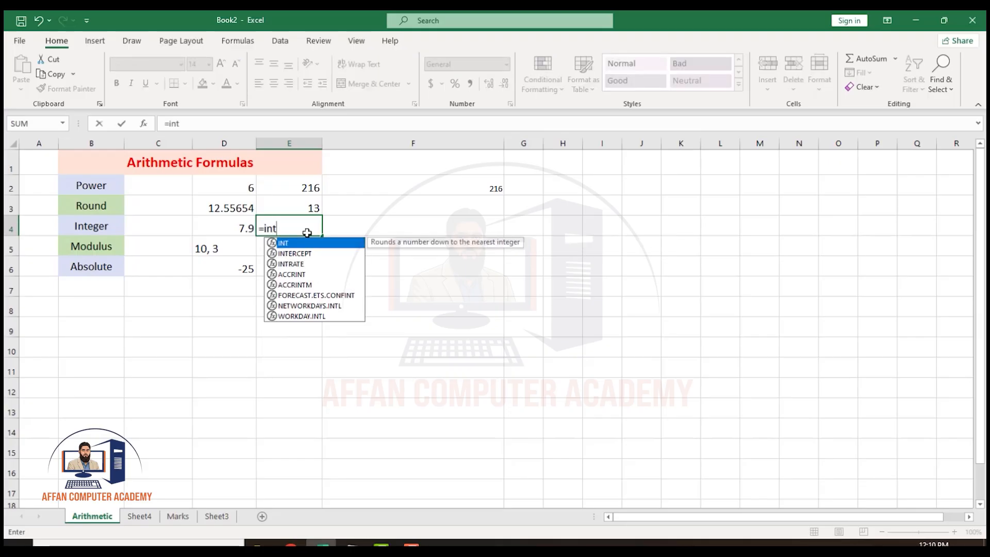
key(Tab)
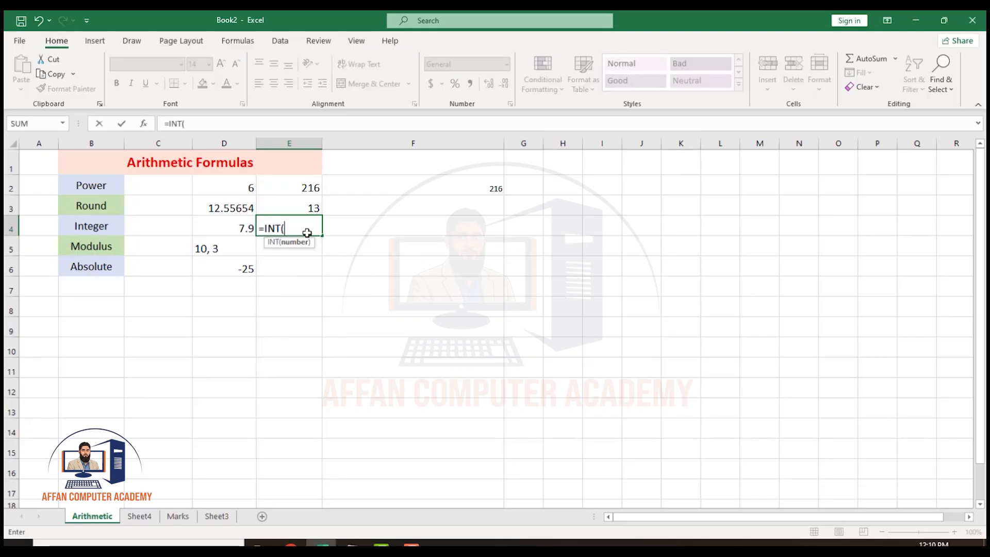
click(248, 230)
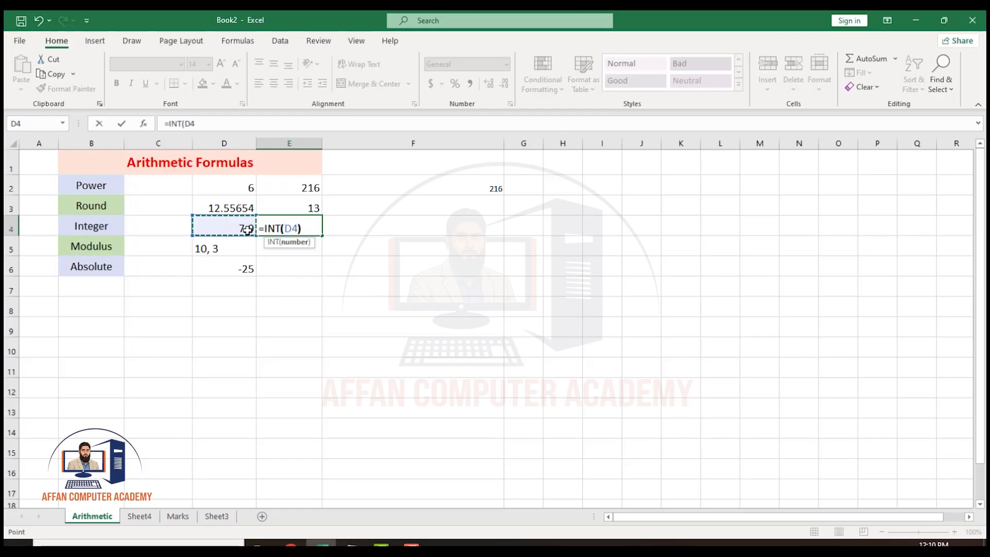
text())
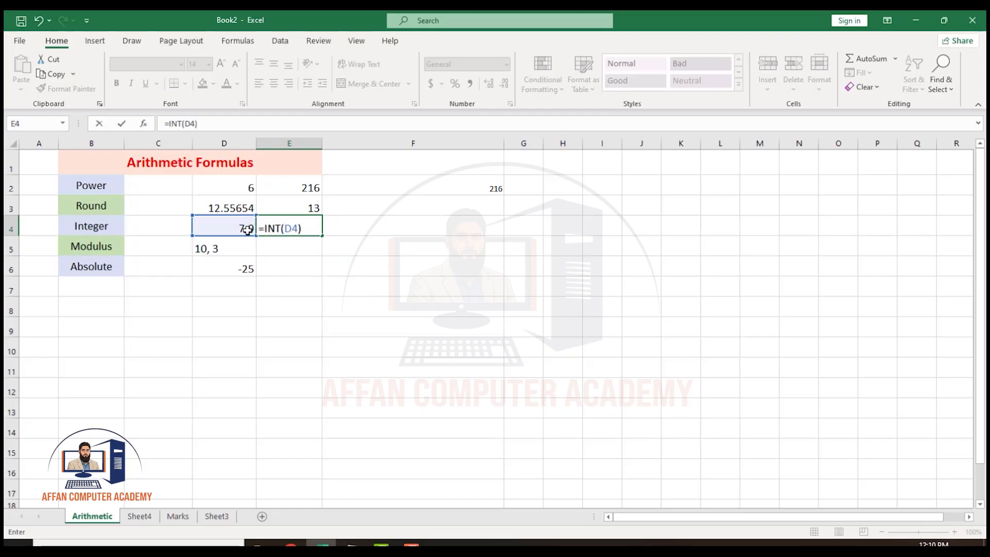
key(Return)
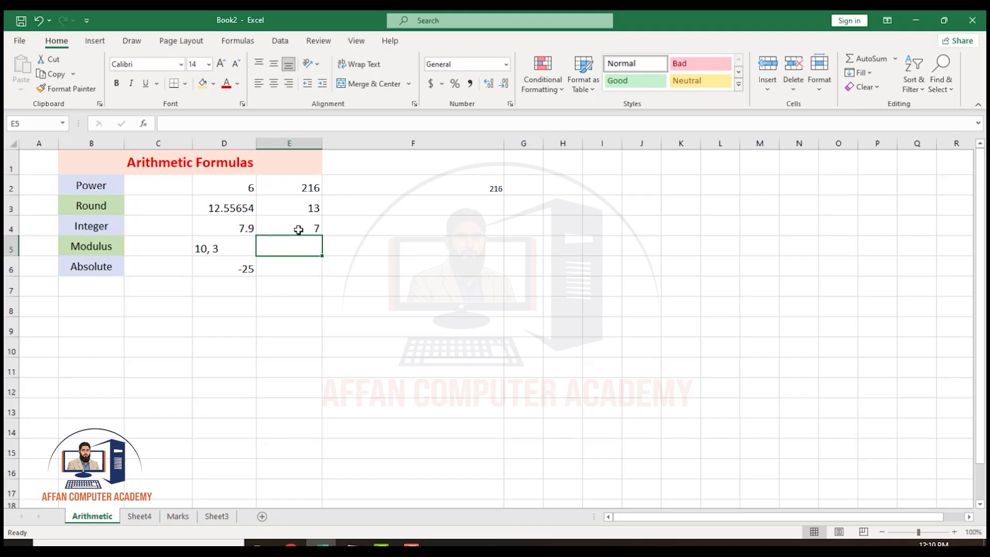
click(301, 211)
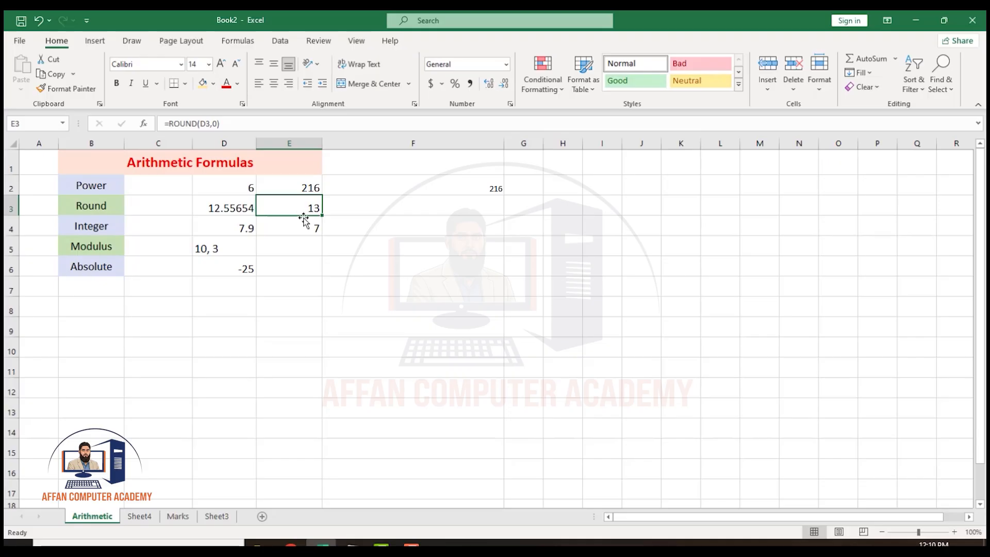
click(313, 233)
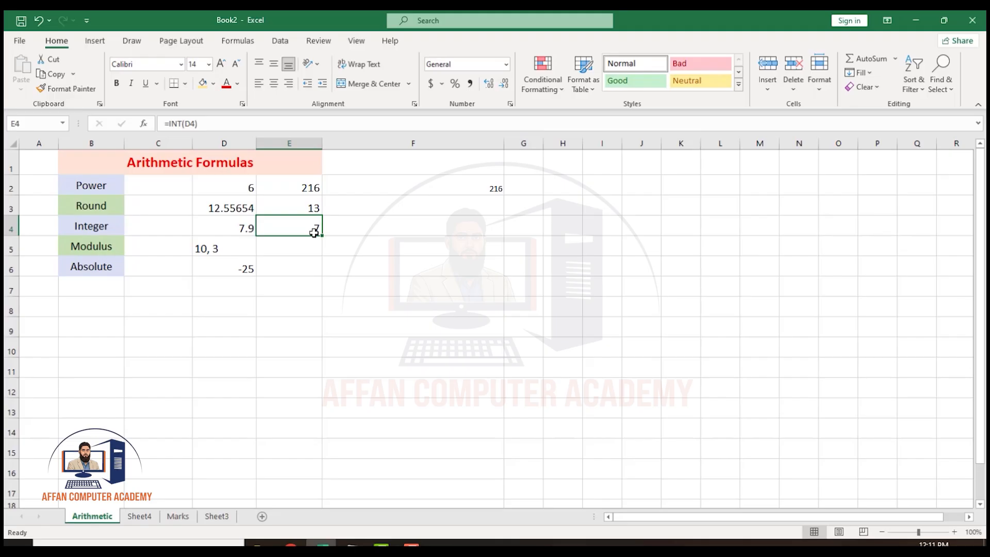
Enter =MOD(10,3) in cell E5 to calculate the remainder of 10 divided by 3.
click(306, 246)
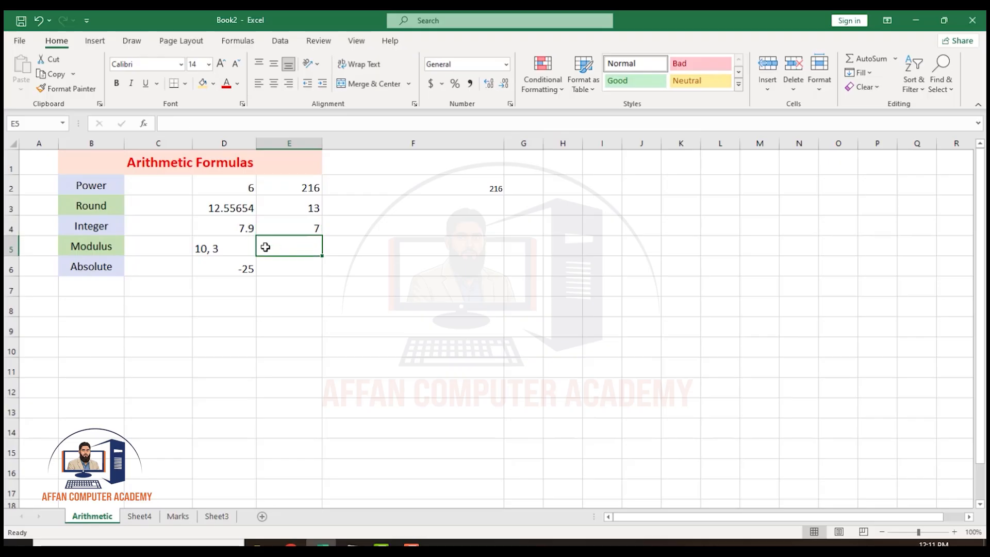
text(=)
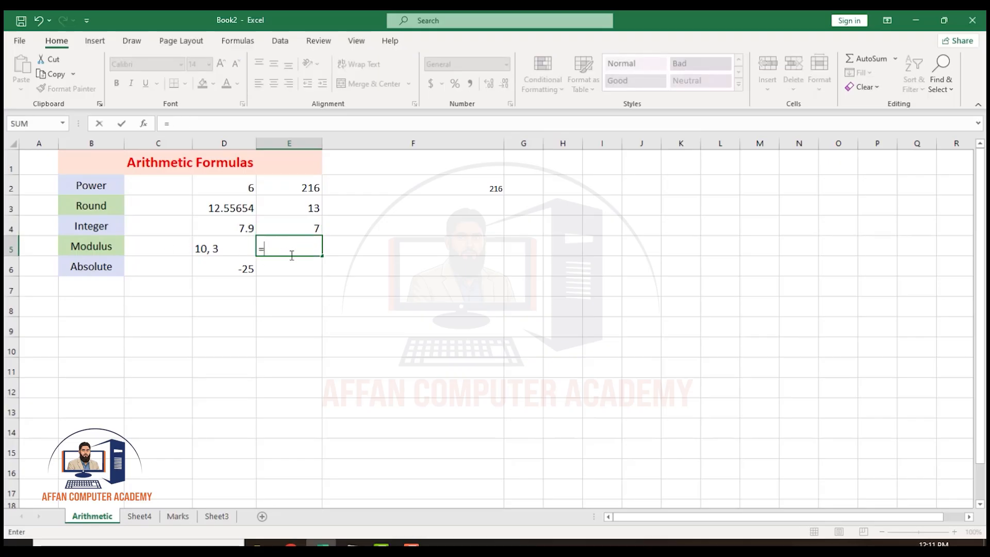
text(mod)
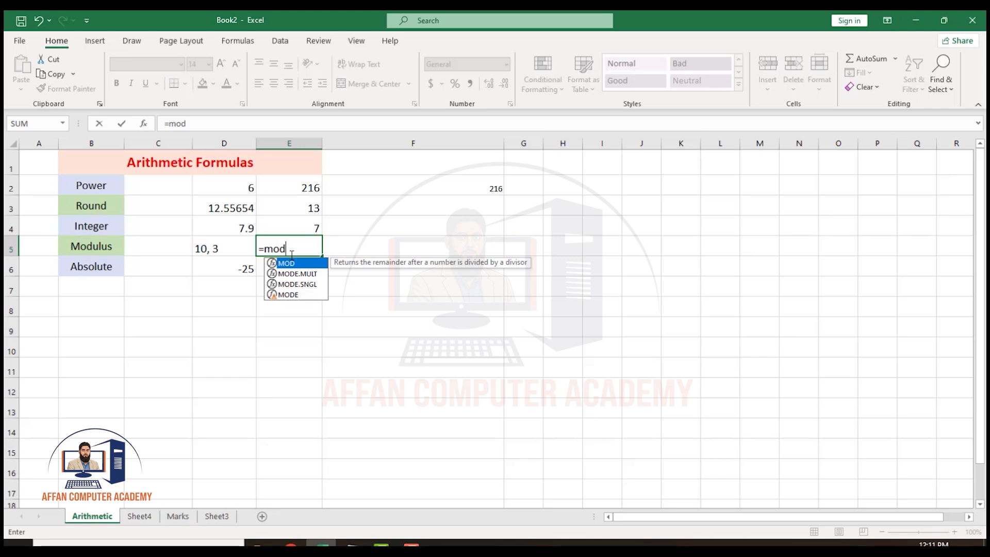
key(BackSpace)
key(BackSpace)
key(BackSpace)
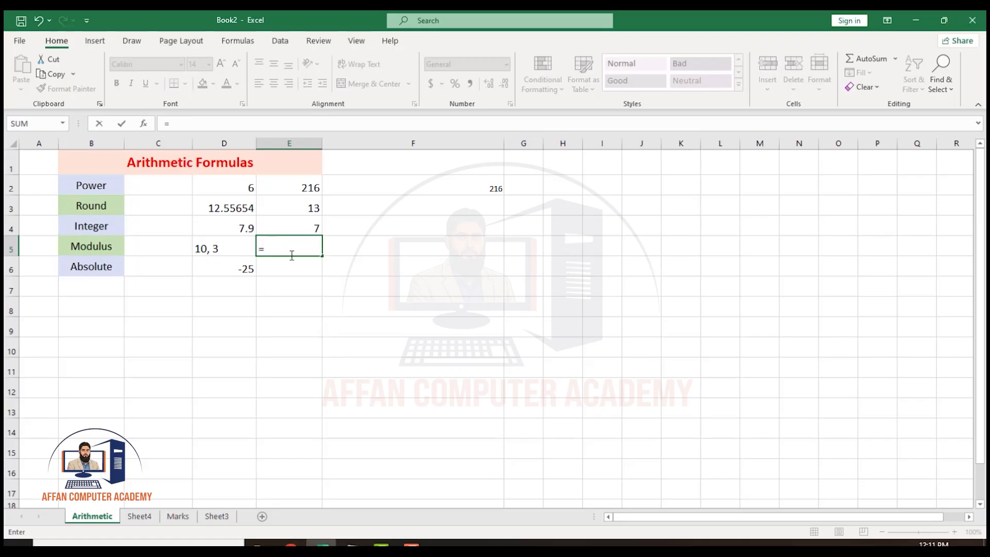
text(mod)
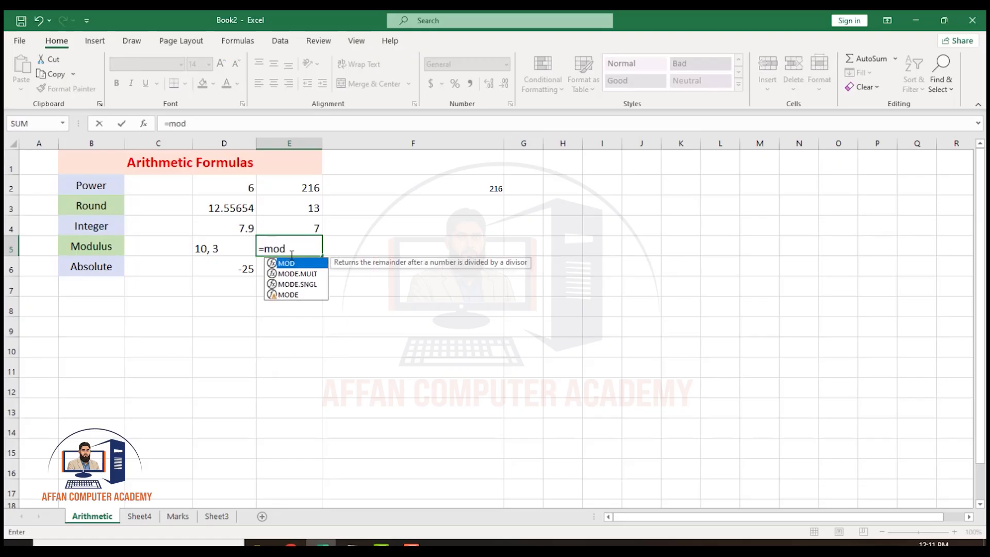
key(Tab)
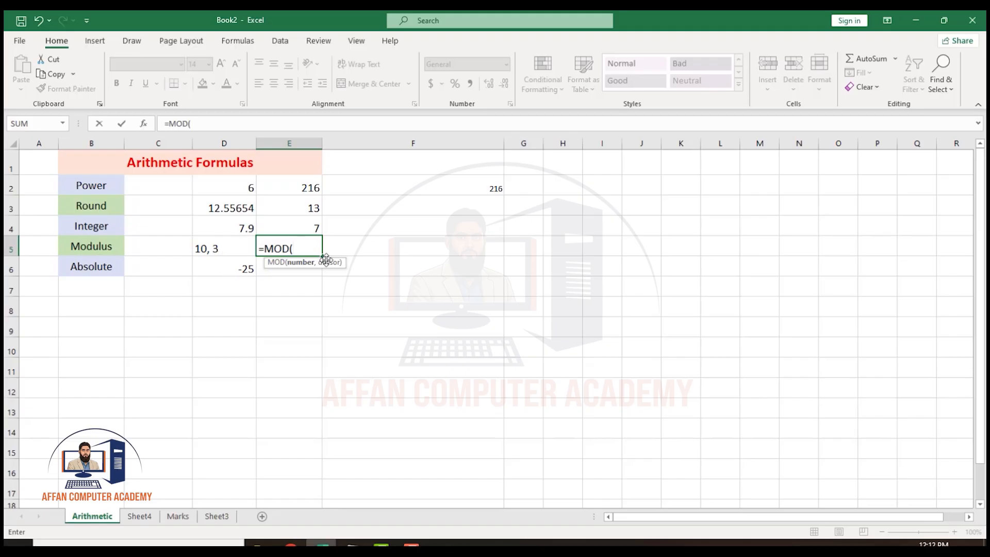
text(10,3))
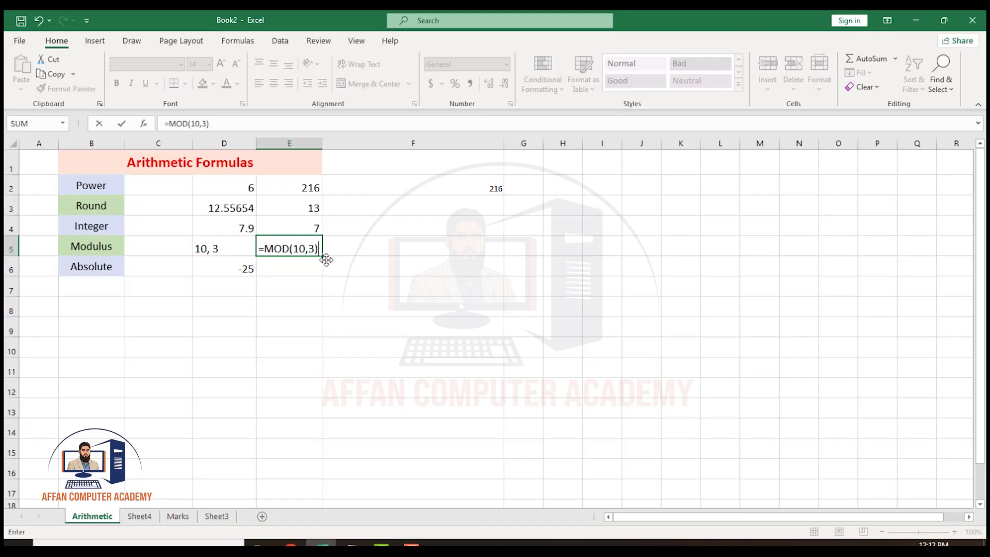
key(Return)
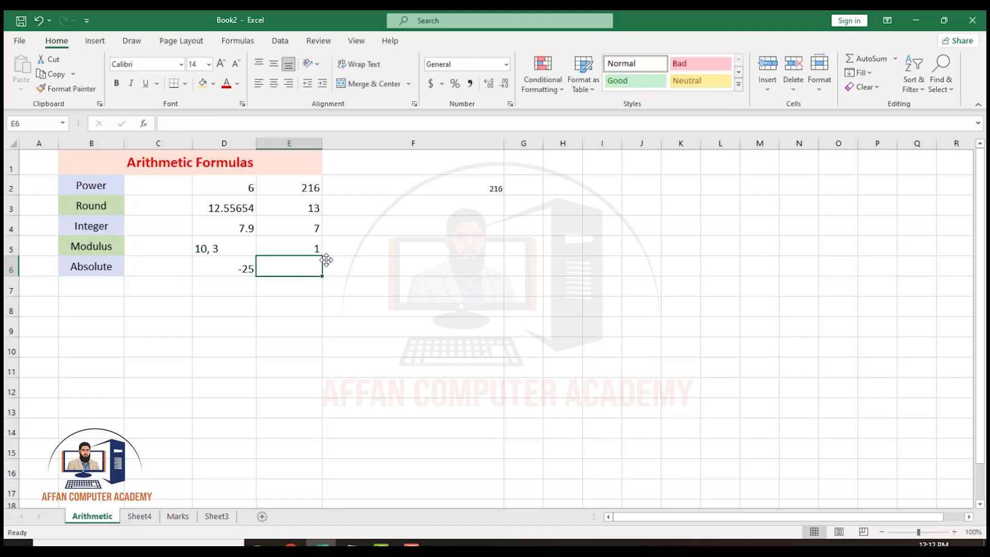
click(309, 251)
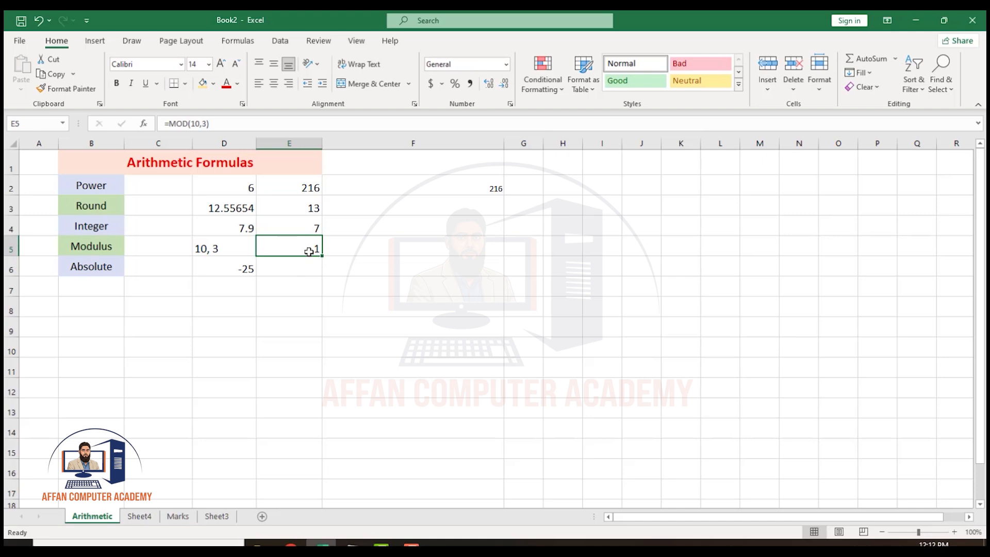
Enter =MOD(10,4) in cell F5 as a second modulus example.
click(367, 254)
text(=)
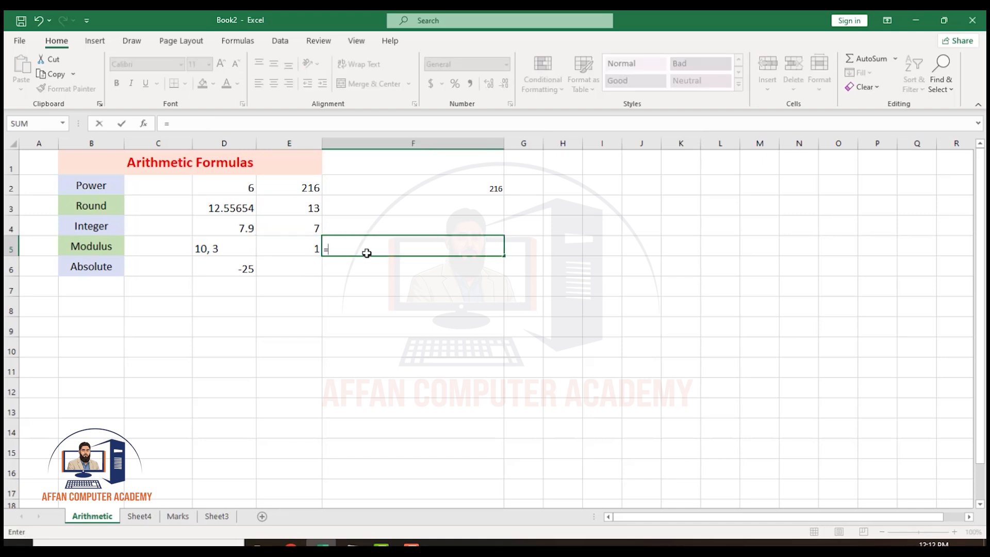
text(mod)
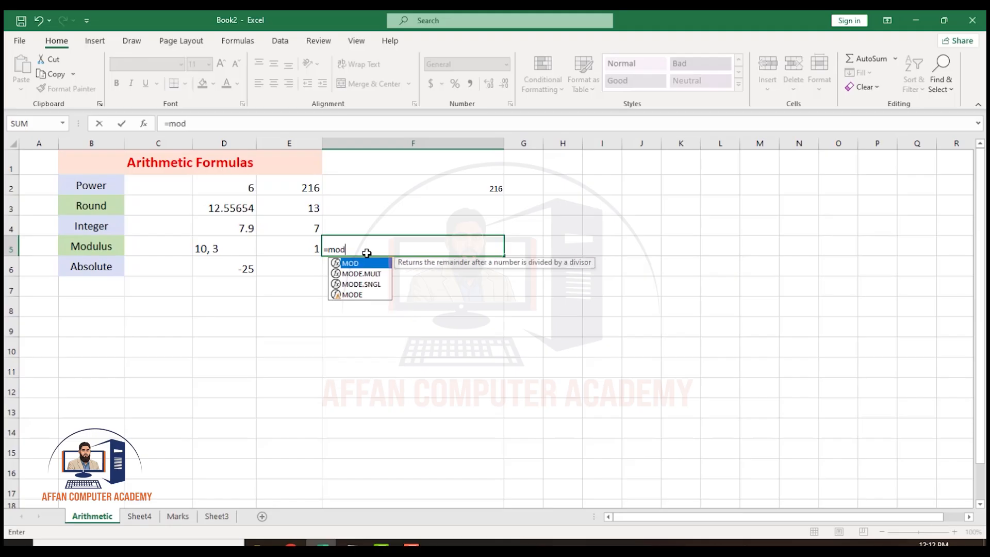
key(Tab)
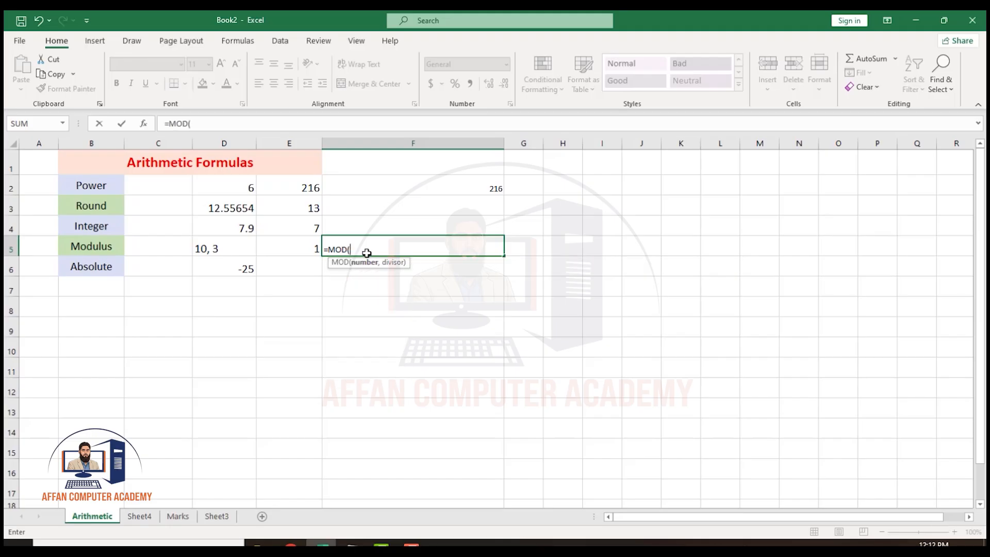
text(10,4)
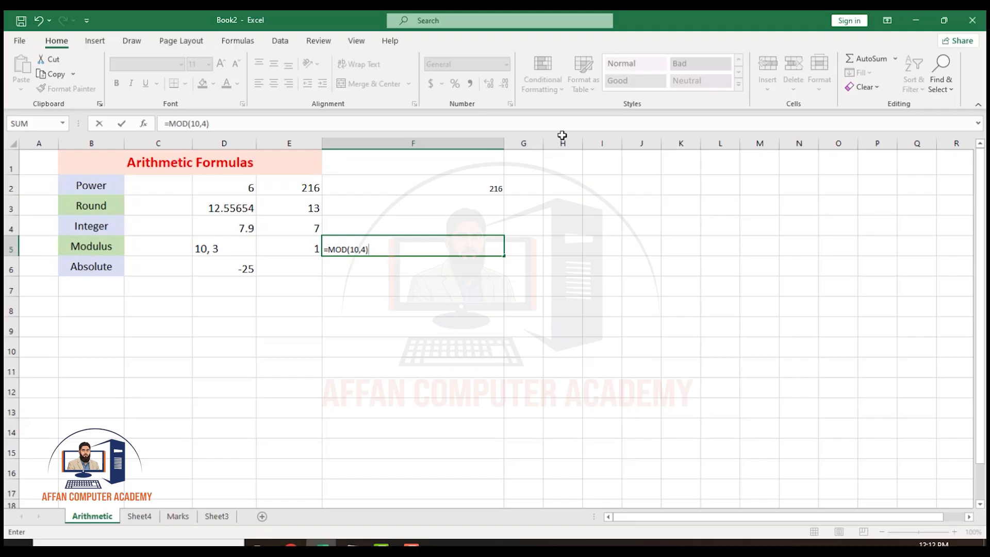
key(Return)
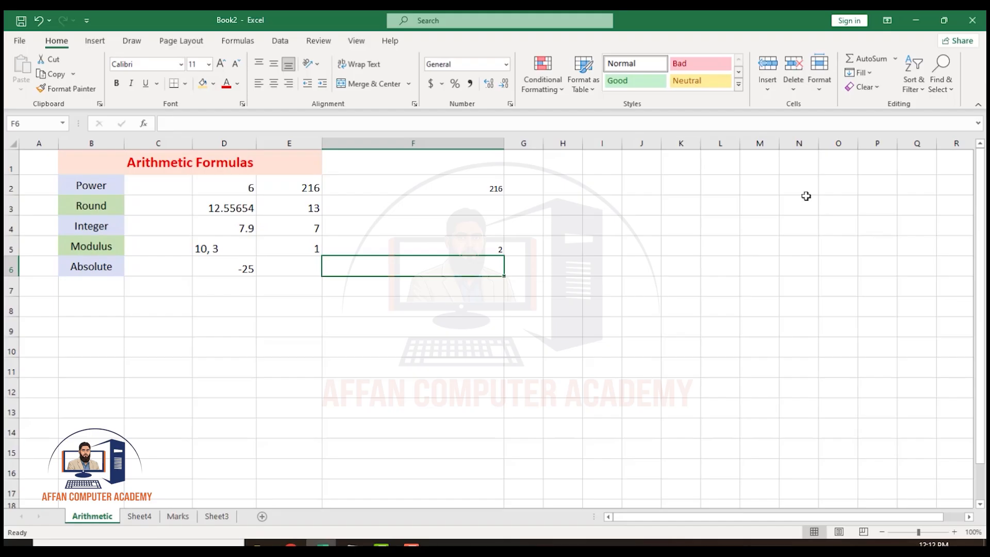
click(490, 253)
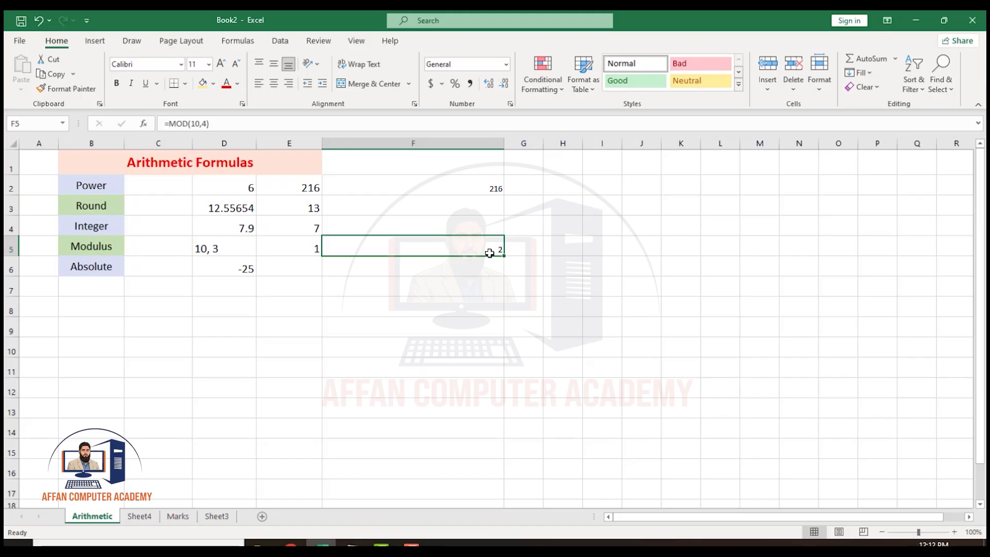
Enter =ABS(D6) in cell E6 to get the absolute value of the number in D6.
click(314, 270)
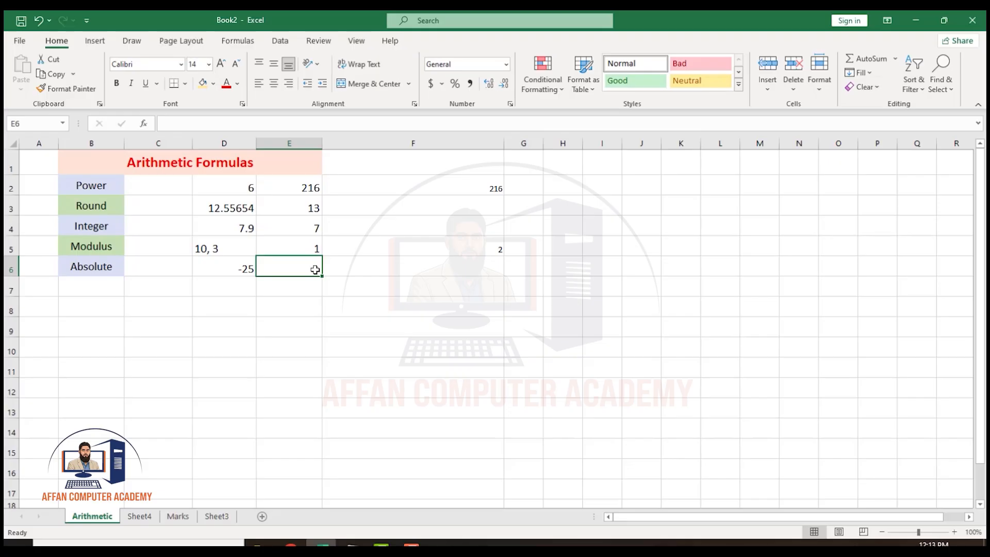
text(=)
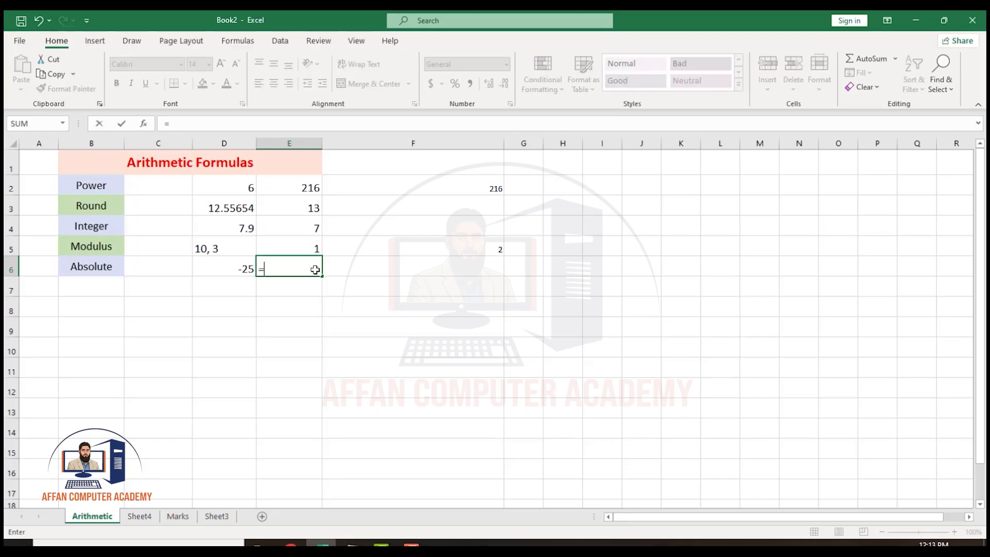
text(Abs)
key(Tab)
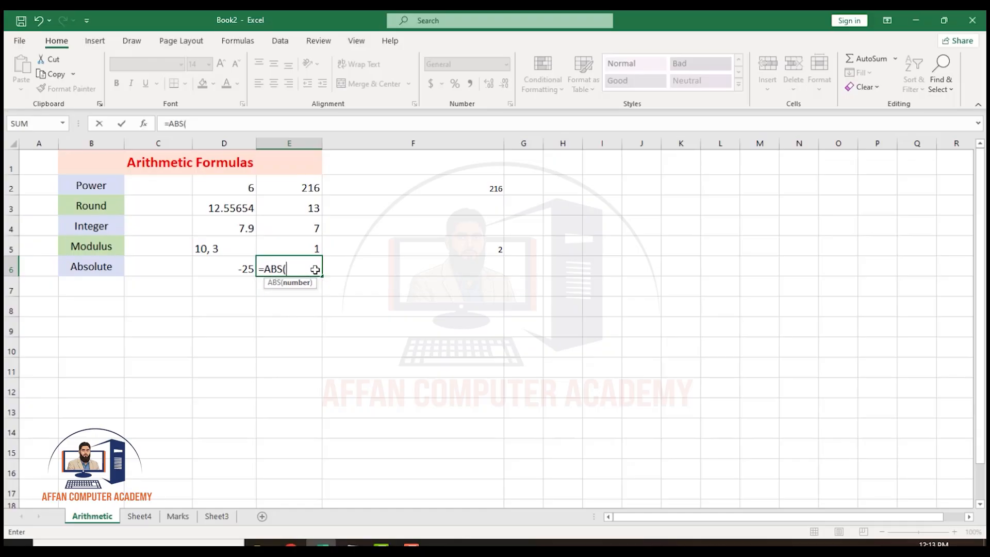
click(243, 272)
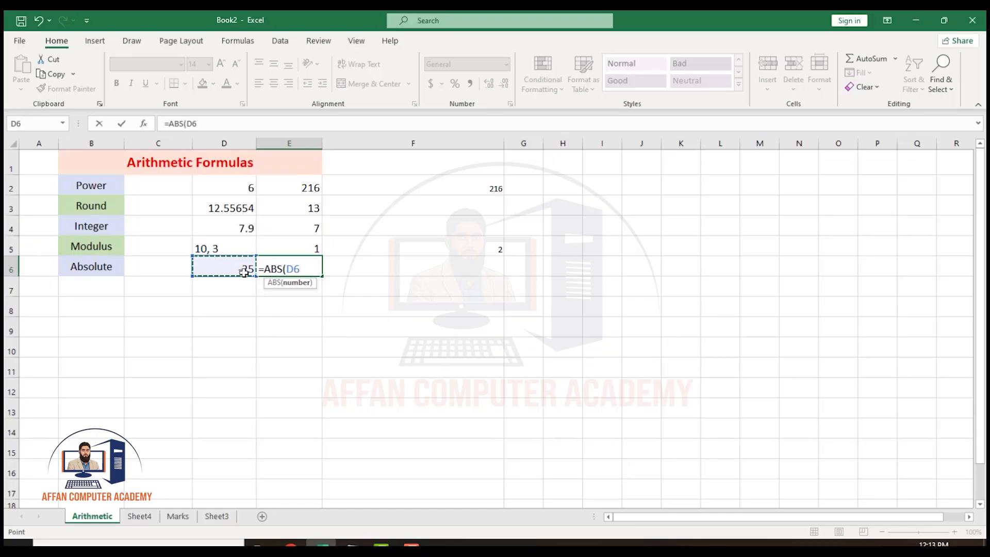
text())
key(Return)
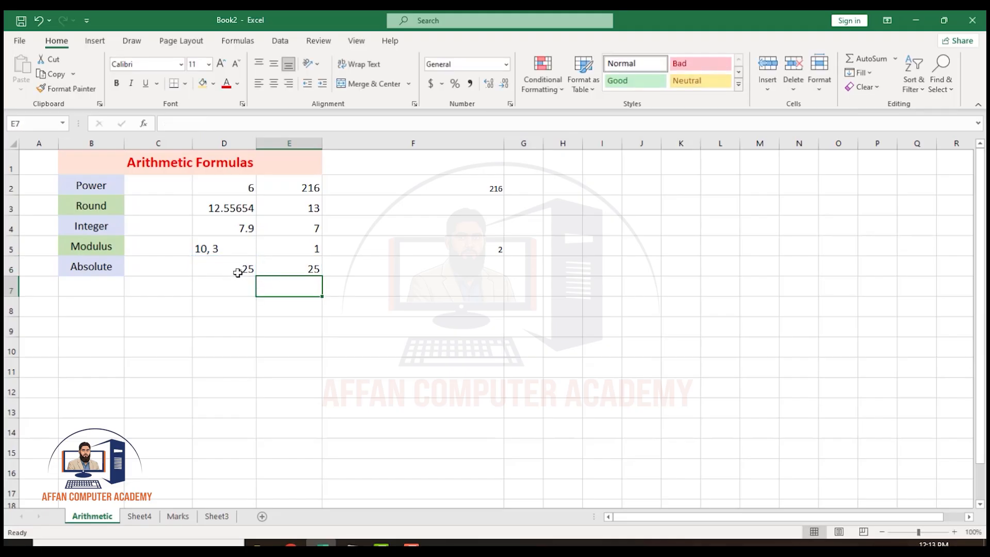
click(290, 267)
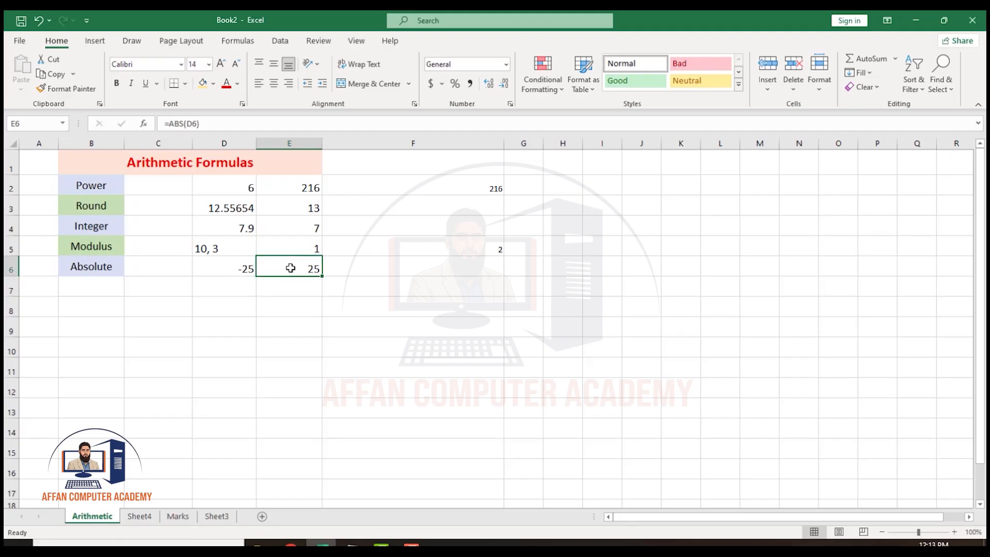